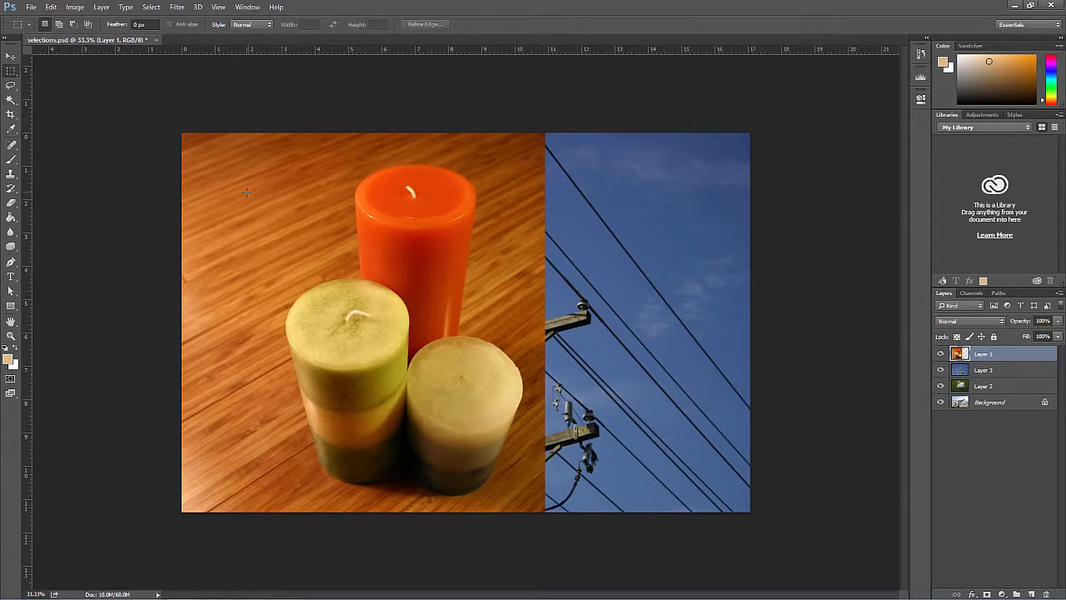
- Draw a rectangular marquee over the candles, switch to the Elliptical Marquee Tool and draw an oval selection over them
{"action": "left_click_drag", "start_coordinate": [247, 192], "coordinate": [515, 438]}
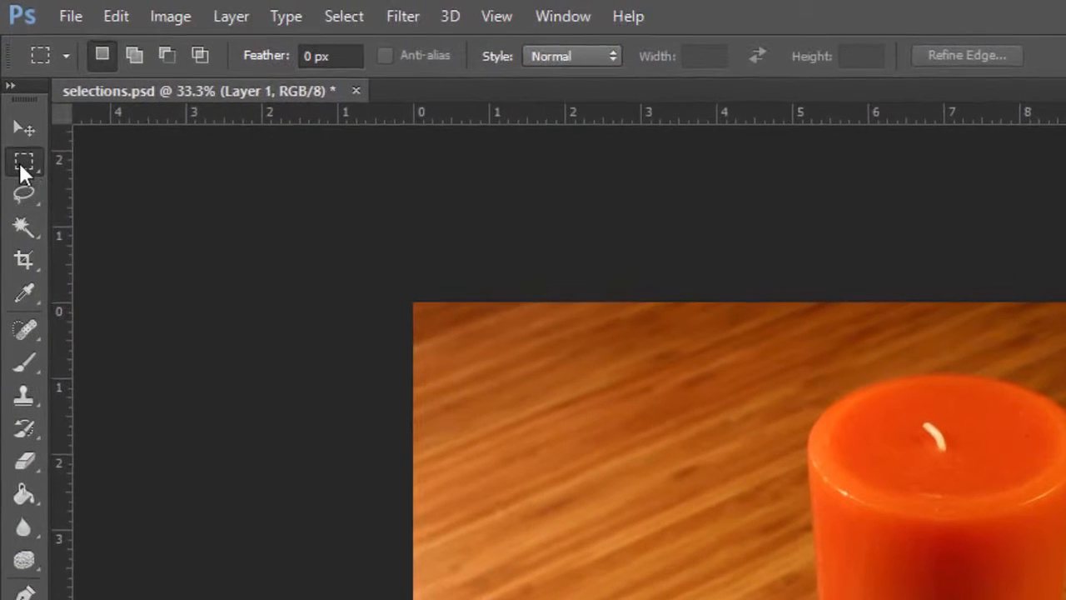
{"action": "left_click", "coordinate": [17, 140]}
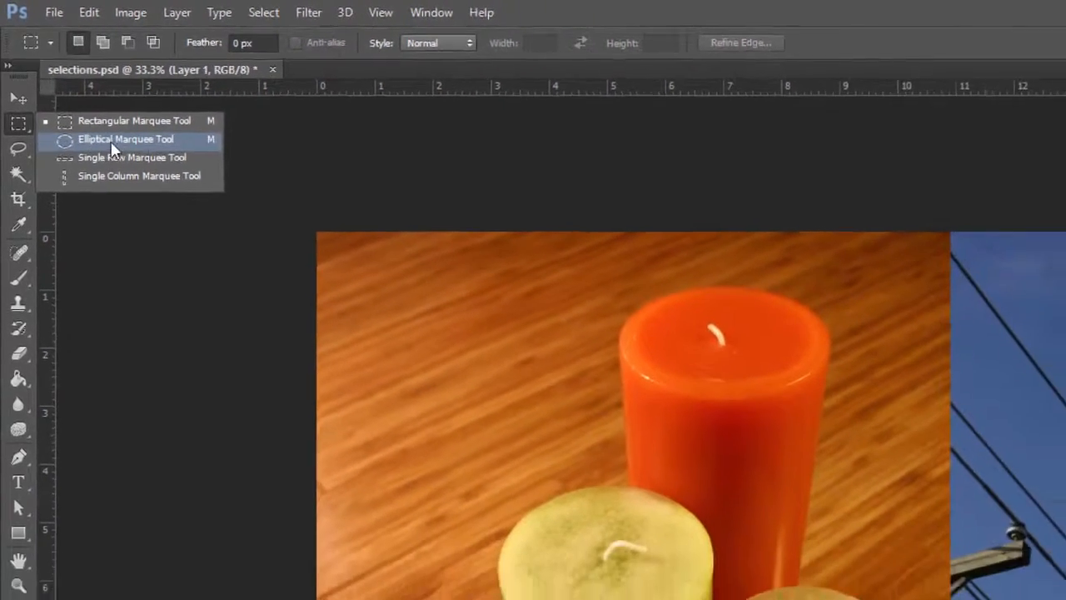
{"action": "left_click", "coordinate": [109, 165]}
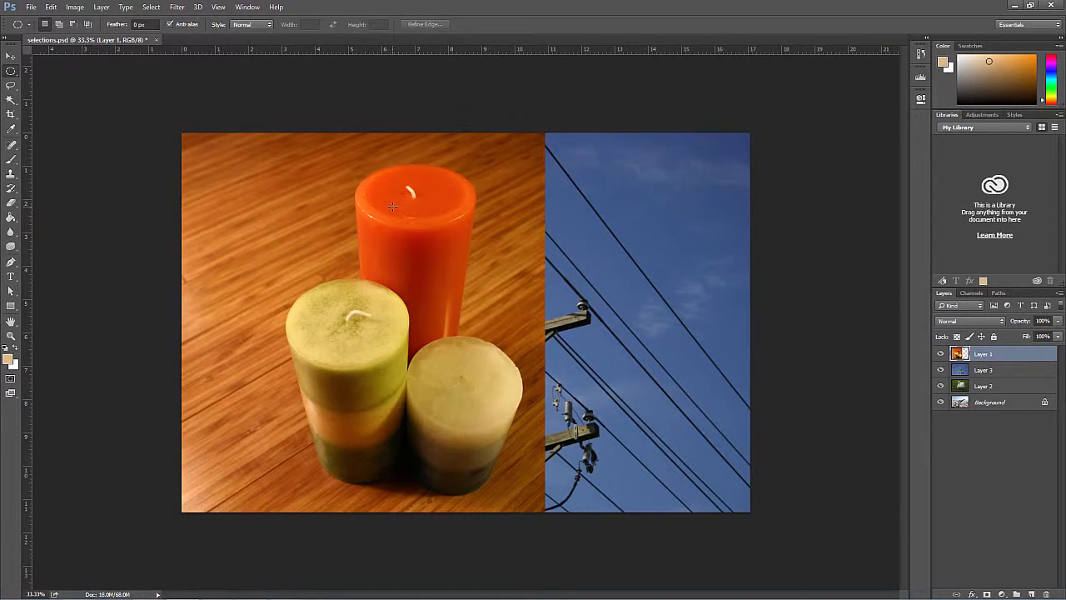
{"action": "left_click_drag", "start_coordinate": [260, 236], "coordinate": [452, 402]}
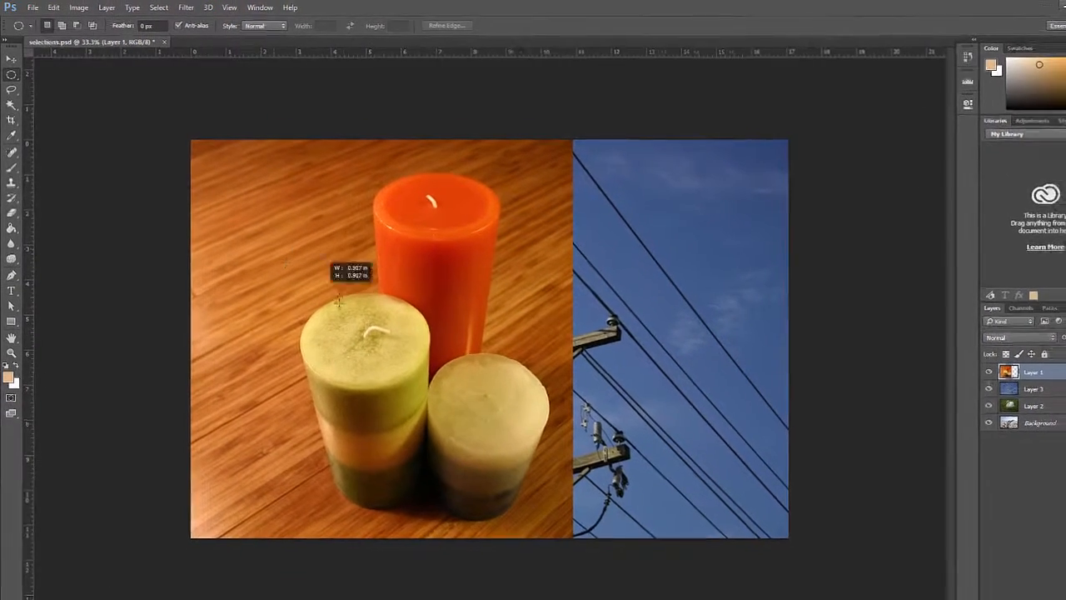
{"action": "left_click_drag", "start_coordinate": [509, 452], "coordinate": [484, 440]}
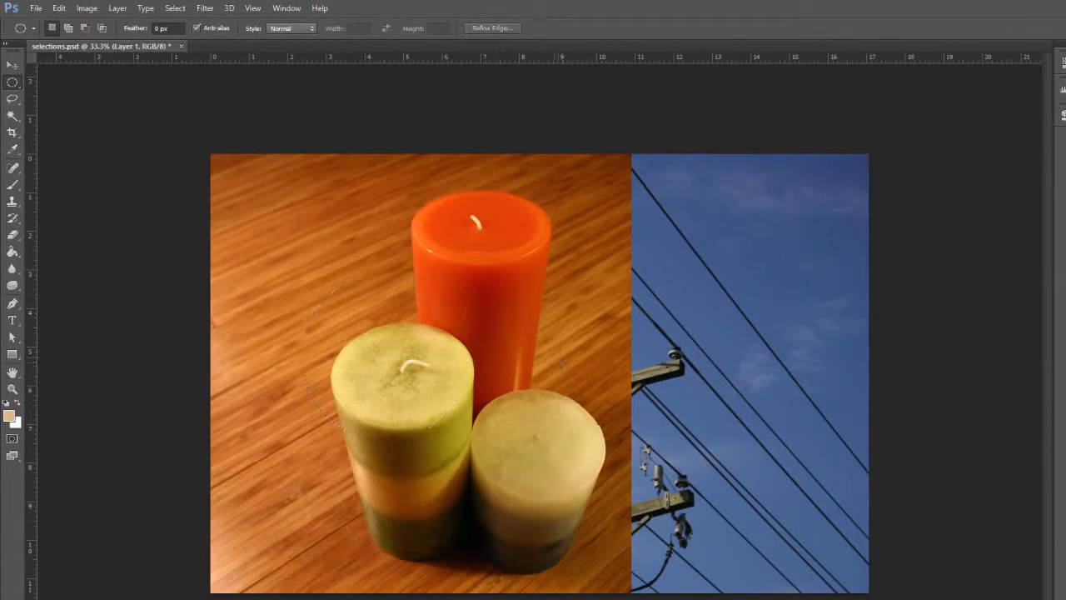
{"action": "left_click", "coordinate": [562, 363]}
- Draw several trial elliptical marquees on the candle photo and place the final one on the bare wood beside the red candle
{"action": "left_click_drag", "start_coordinate": [299, 230], "coordinate": [440, 380]}
{"action": "left_click_drag", "start_coordinate": [383, 427], "coordinate": [499, 521]}
{"action": "mouse_move", "coordinate": [408, 315]}
{"action": "left_mouse_down"}
{"action": "mouse_move", "coordinate": [537, 358]}
{"action": "mouse_move", "coordinate": [539, 393]}
{"action": "left_mouse_up"}
{"action": "left_click_drag", "start_coordinate": [377, 218], "coordinate": [514, 296]}
{"action": "left_click", "coordinate": [478, 311]}
{"action": "left_click_drag", "start_coordinate": [476, 223], "coordinate": [533, 250]}
{"action": "left_click", "coordinate": [294, 279]}
{"action": "left_click_drag", "start_coordinate": [294, 279], "coordinate": [375, 310]}
{"action": "key", "text": "space"}
- Move the selected oval of wood a short distance towards the red candle with the Move Tool
{"action": "left_click", "coordinate": [12, 67]}
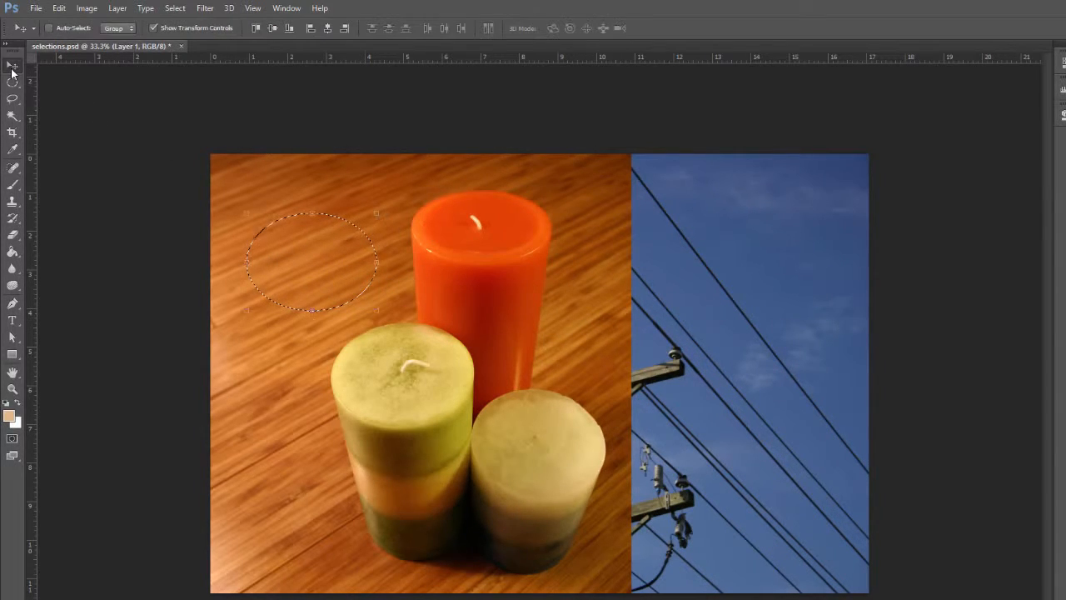
{"action": "mouse_move", "coordinate": [350, 252]}
{"action": "left_mouse_down"}
{"action": "mouse_move", "coordinate": [399, 260]}
{"action": "mouse_move", "coordinate": [378, 236]}
{"action": "mouse_move", "coordinate": [349, 242]}
{"action": "left_mouse_up"}
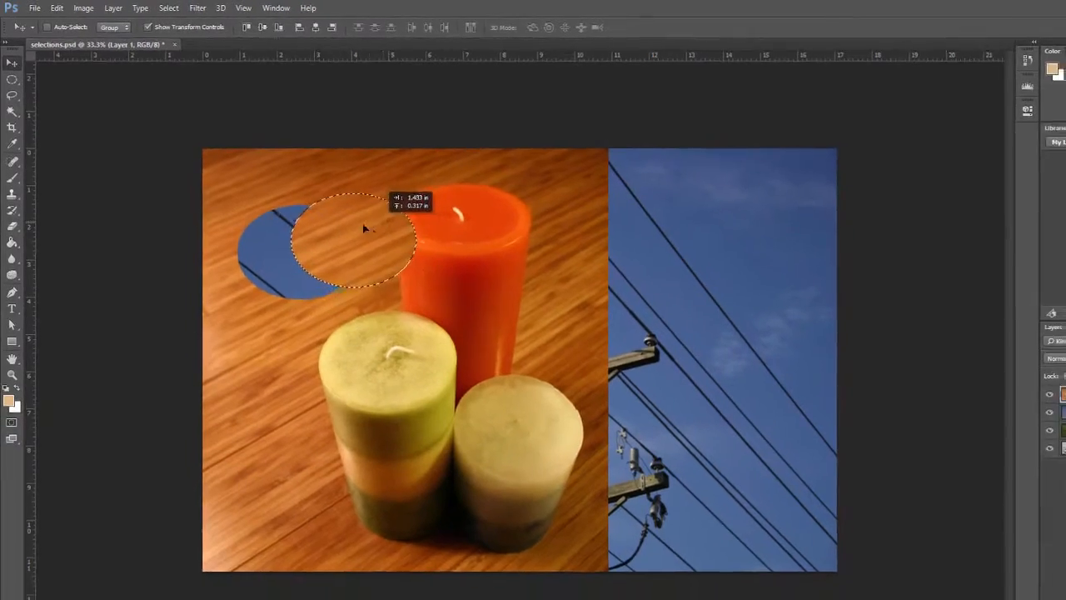
- Preview the Sumi-e effect in the Filter Gallery and apply Sprayed Strokes to the selected oval
{"action": "left_click", "coordinate": [197, 7]}
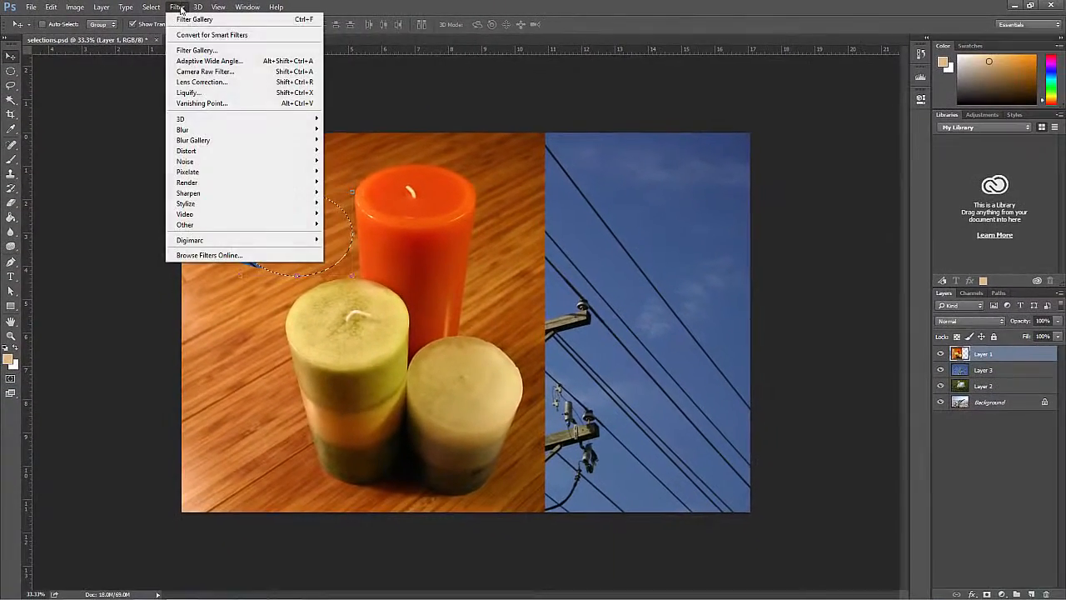
{"action": "left_click", "coordinate": [218, 50]}
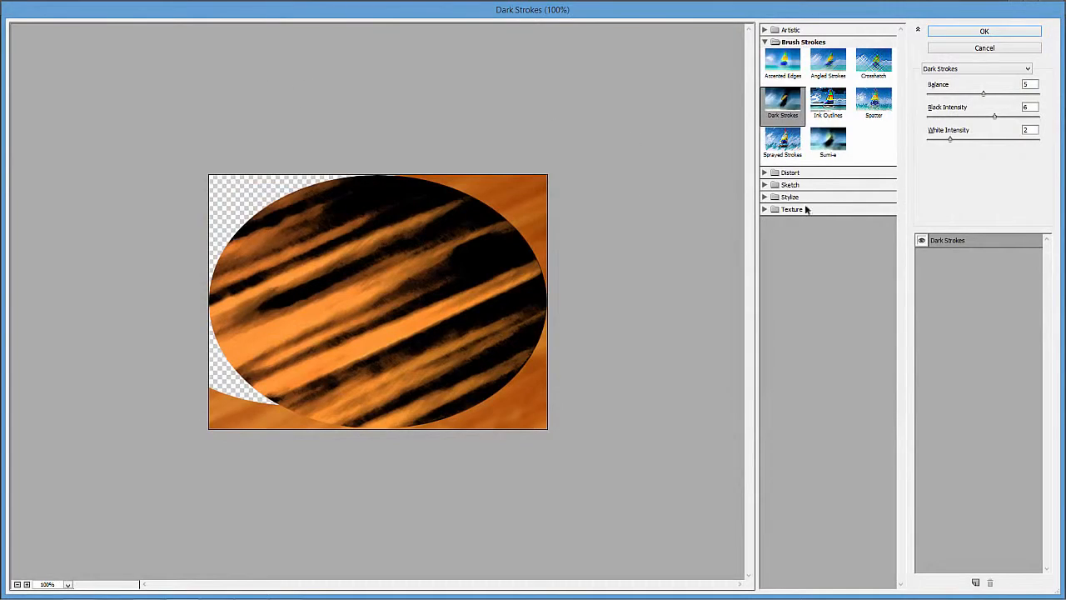
{"action": "left_click", "coordinate": [837, 154]}
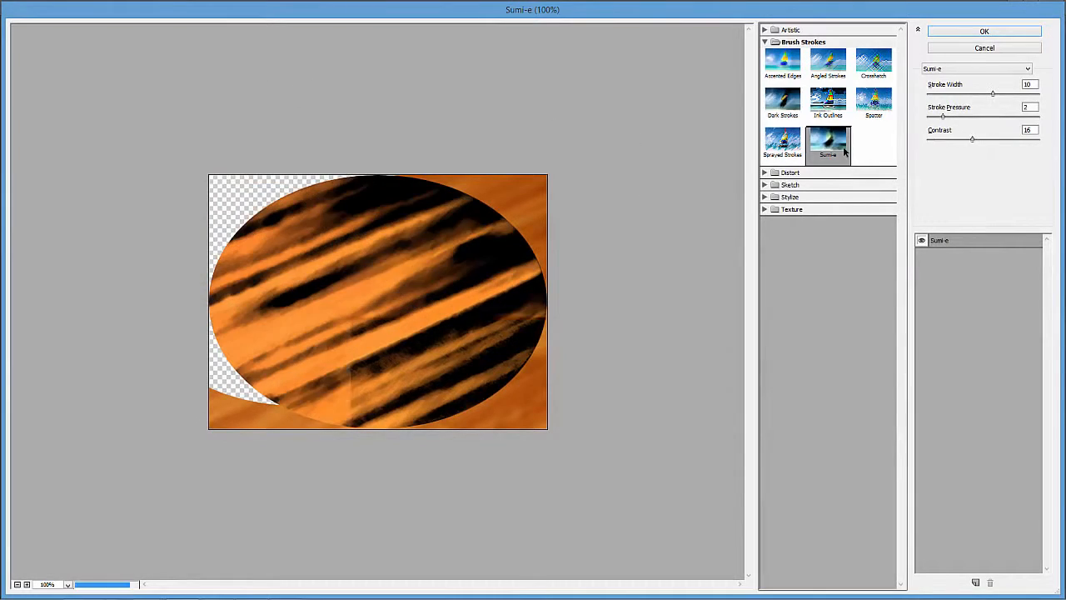
{"action": "left_click", "coordinate": [794, 150]}
{"action": "left_click", "coordinate": [966, 32]}
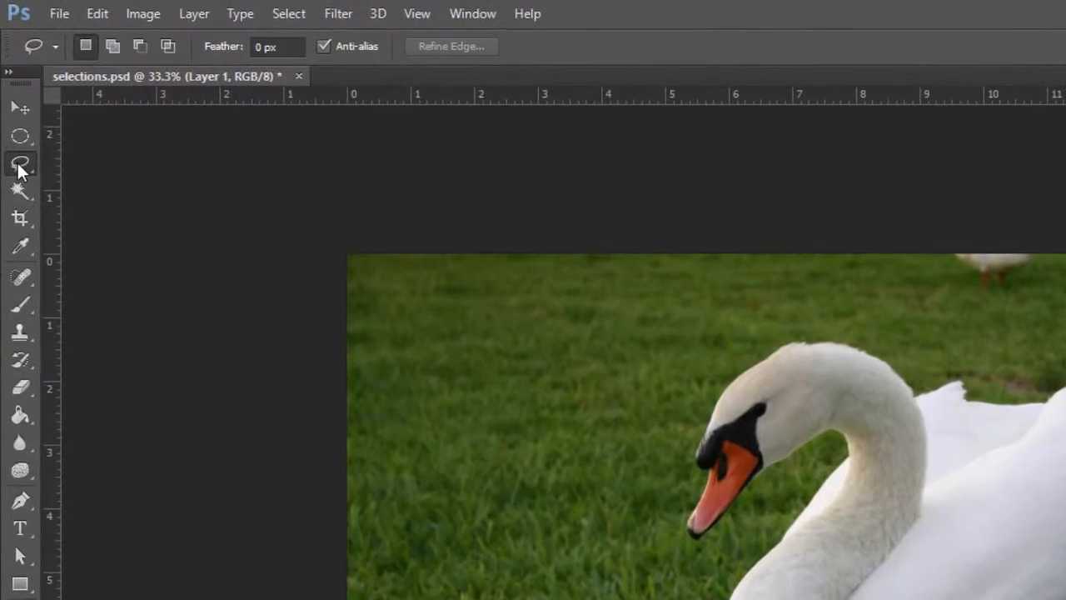
- Draw a closed freehand selection on the grass in front of the swan with the Lasso Tool
{"action": "left_click", "coordinate": [20, 162]}
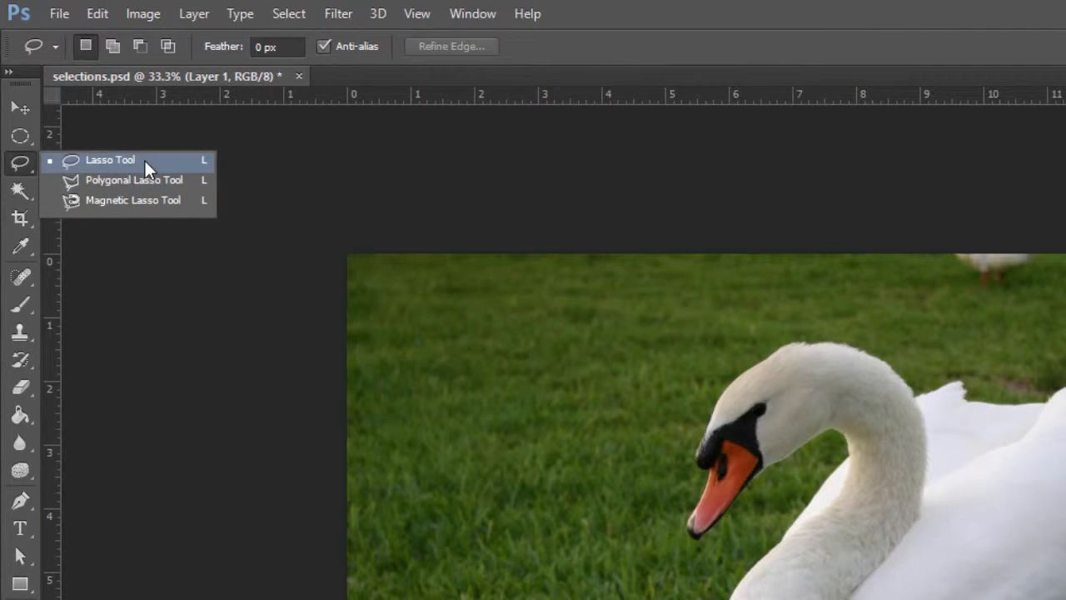
{"action": "left_click", "coordinate": [144, 158]}
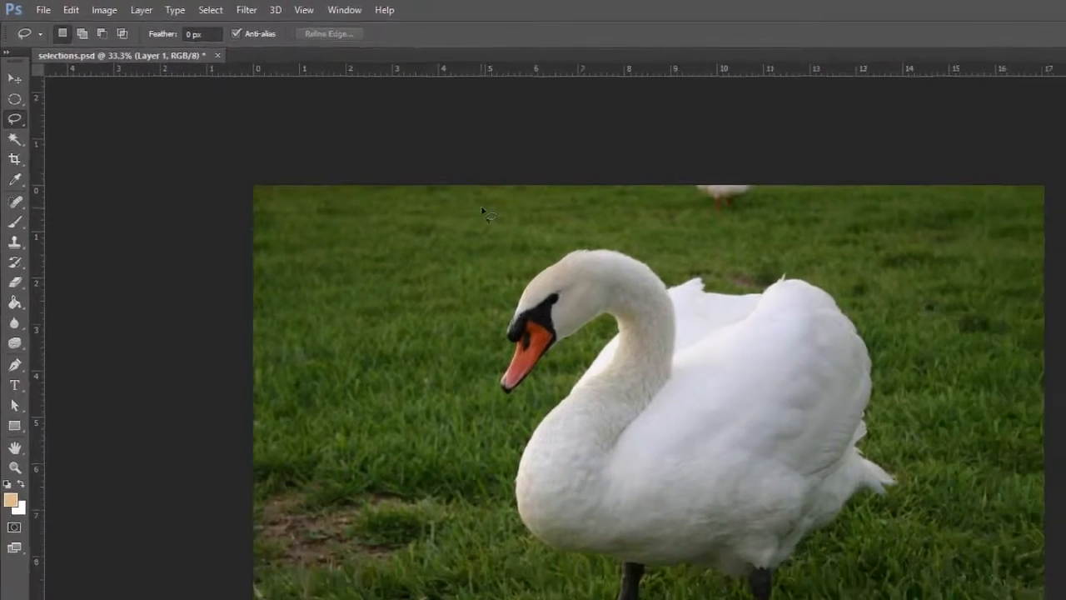
{"action": "left_click_drag", "start_coordinate": [659, 288], "coordinate": [549, 353]}
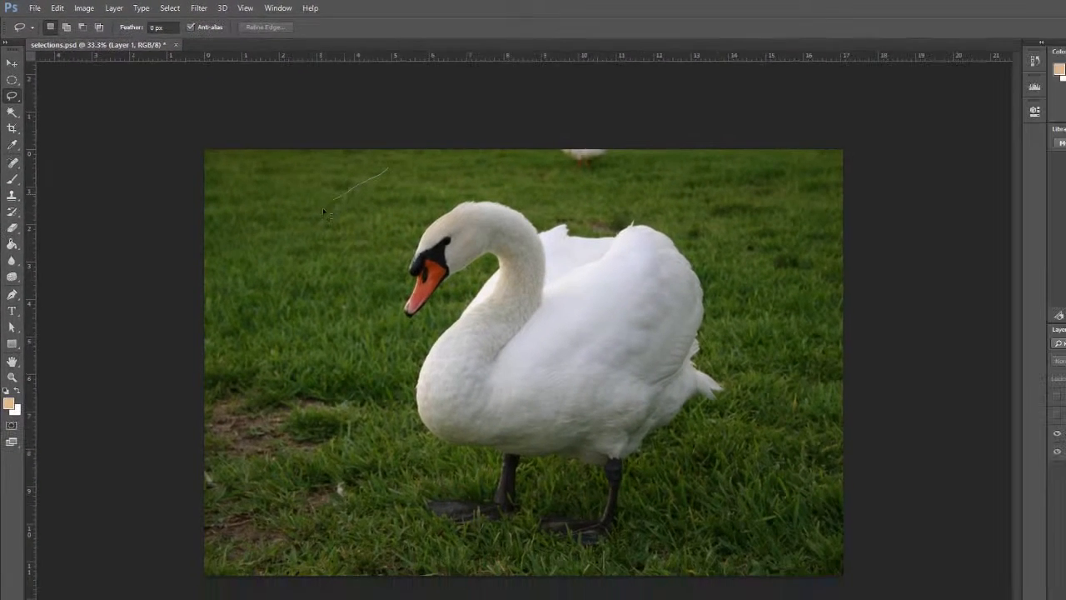
{"action": "mouse_move", "coordinate": [323, 207]}
{"action": "left_mouse_down"}
{"action": "mouse_move", "coordinate": [289, 311]}
{"action": "mouse_move", "coordinate": [256, 357]}
{"action": "mouse_move", "coordinate": [222, 305]}
{"action": "mouse_move", "coordinate": [218, 193]}
{"action": "mouse_move", "coordinate": [272, 169]}
{"action": "mouse_move", "coordinate": [366, 158]}
{"action": "left_mouse_up"}
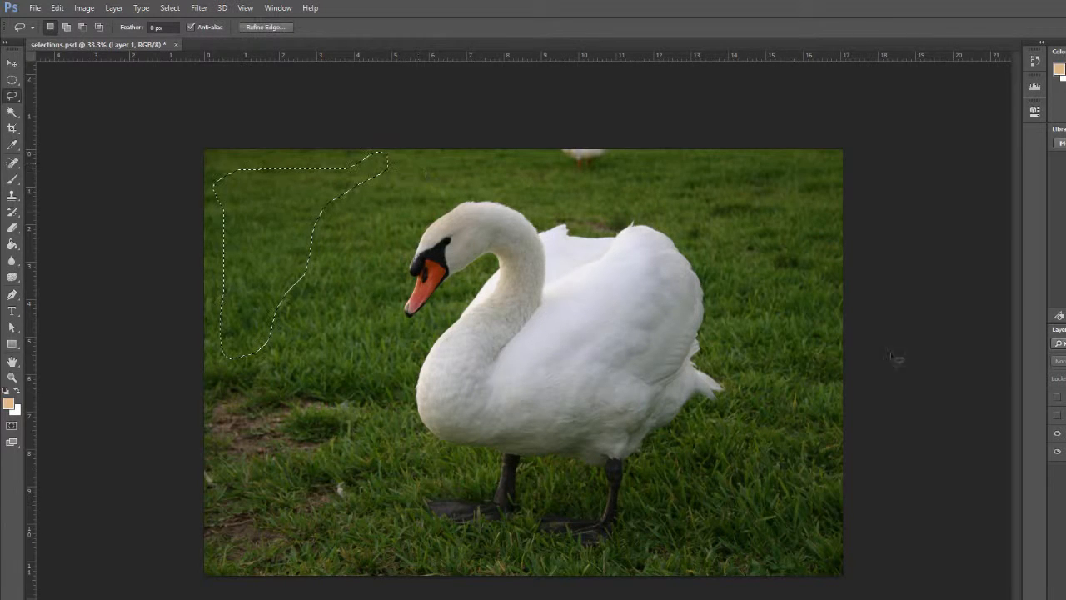
- Show the power-line photo, clear the selection and outline the wire from the upper insulator to the image corner with the Polygonal Lasso Tool
{"action": "left_click", "coordinate": [1058, 416]}
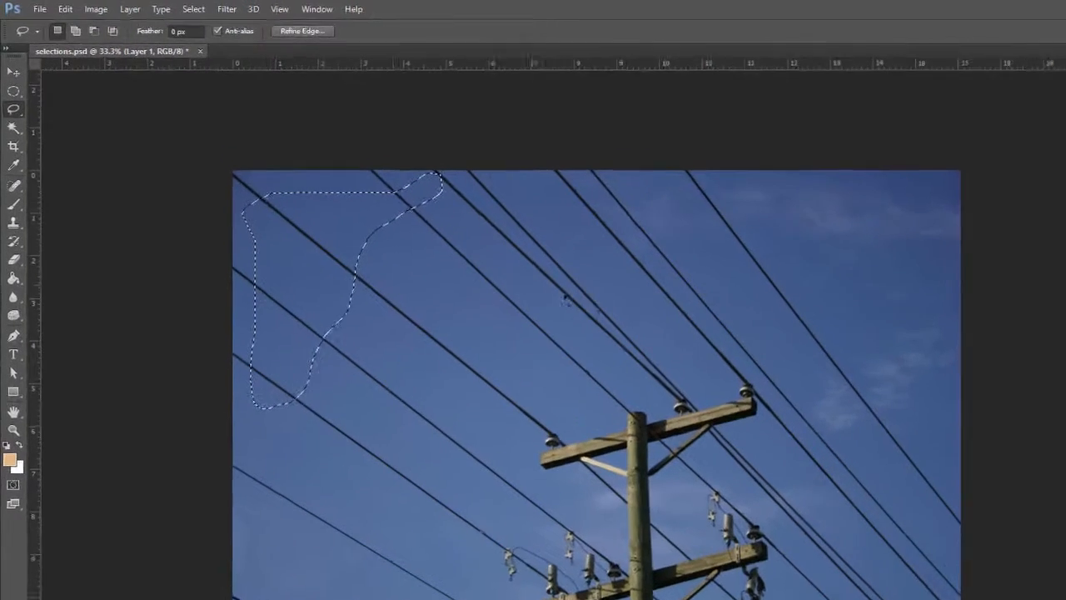
{"action": "right_click", "coordinate": [13, 109]}
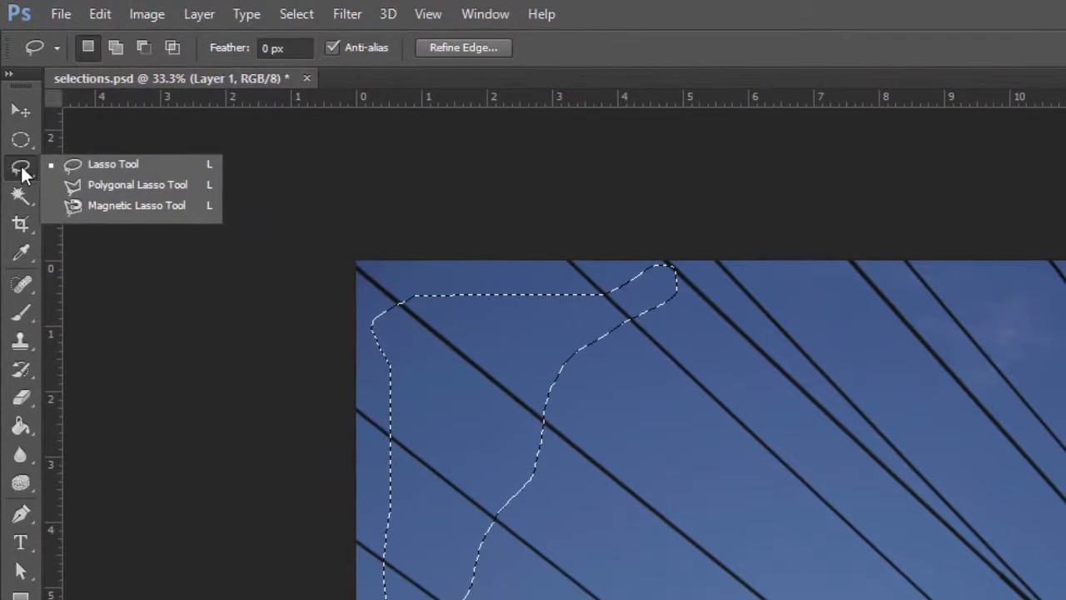
{"action": "left_click", "coordinate": [96, 189]}
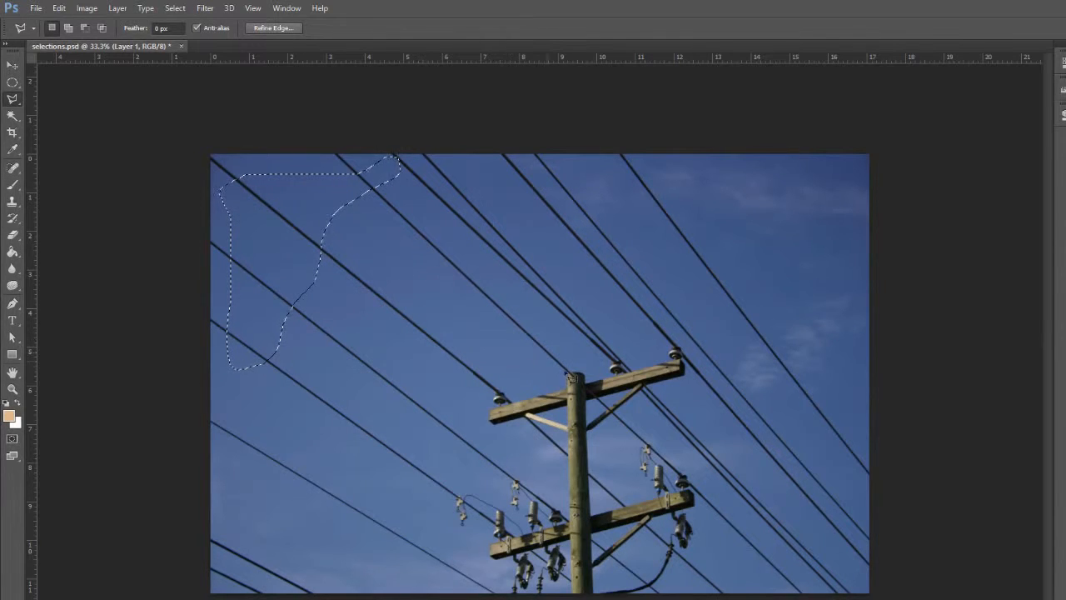
{"action": "key", "text": "ctrl+d"}
{"action": "left_click", "coordinate": [510, 405]}
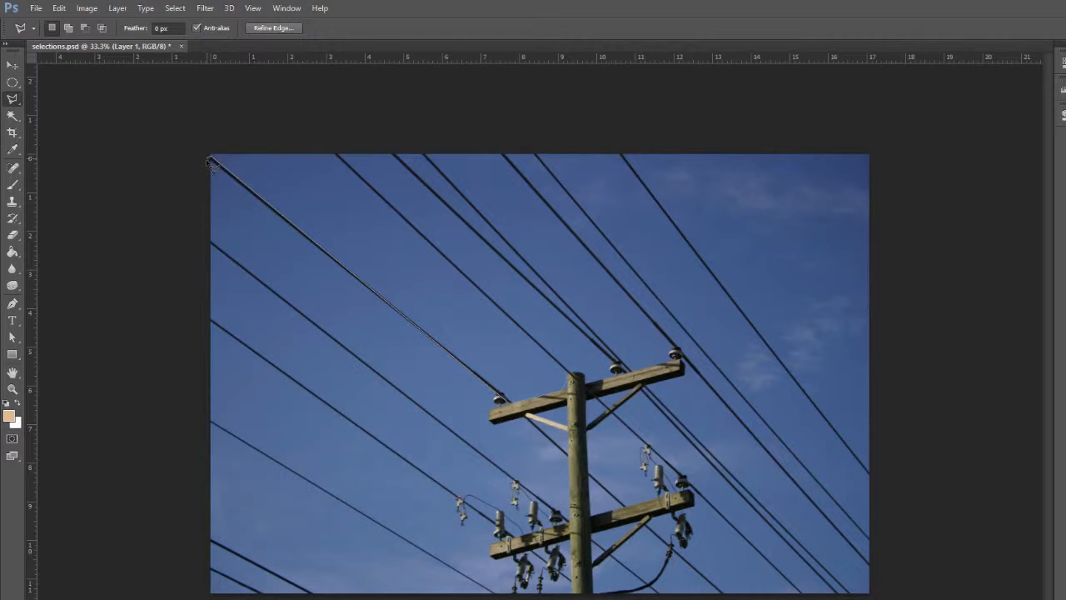
{"action": "left_click", "coordinate": [211, 159]}
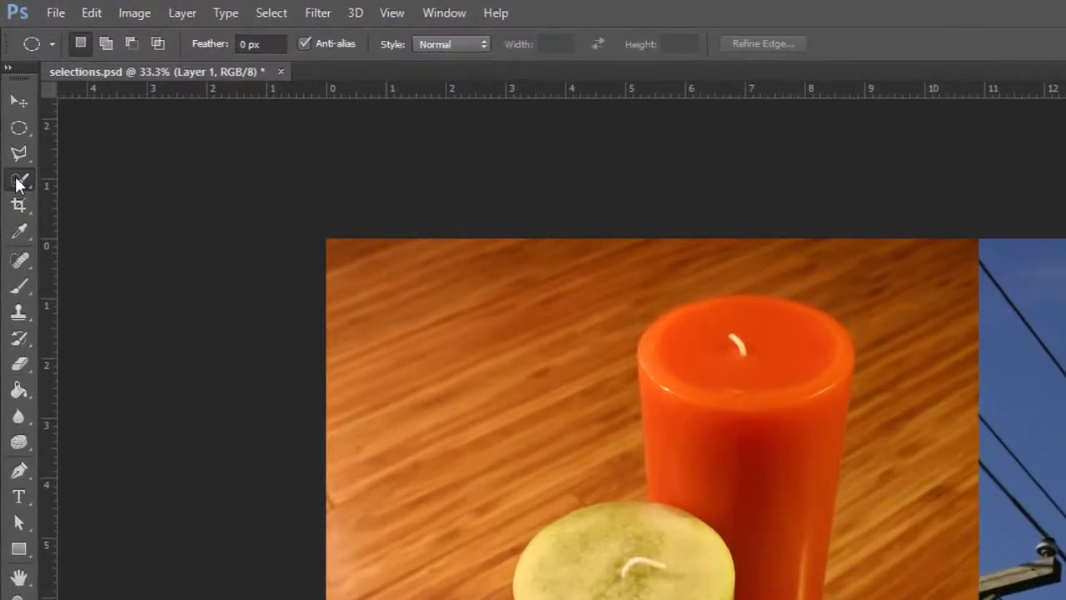
- Select the wood to the left of the candles with the Quick Selection Tool and clear it
{"action": "left_click", "coordinate": [16, 147]}
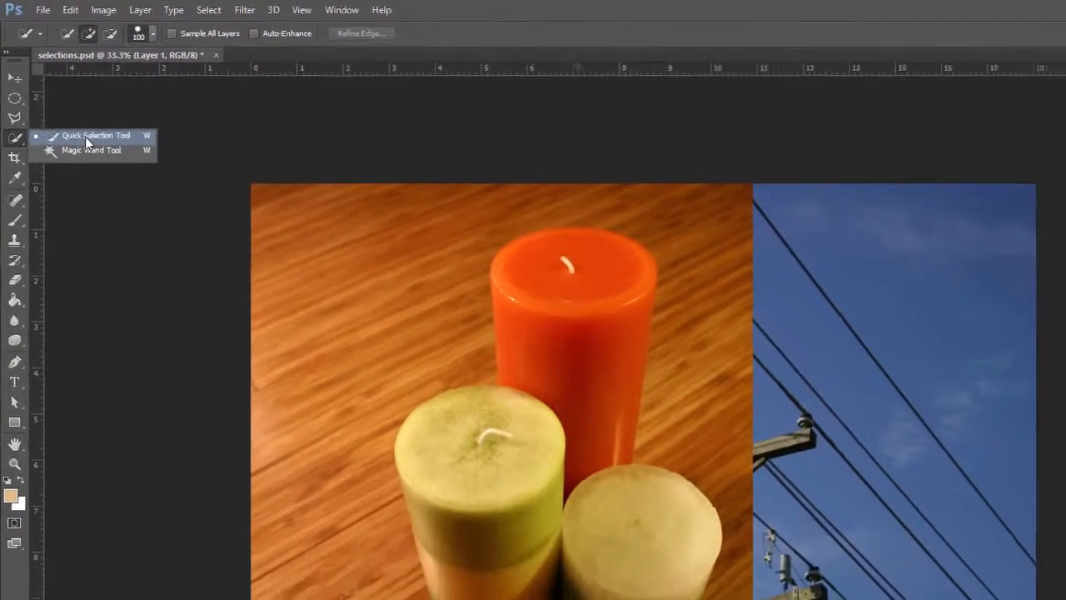
{"action": "left_click", "coordinate": [125, 199]}
{"action": "mouse_move", "coordinate": [329, 213]}
{"action": "left_mouse_down"}
{"action": "mouse_move", "coordinate": [274, 420]}
{"action": "mouse_move", "coordinate": [281, 471]}
{"action": "left_mouse_up"}
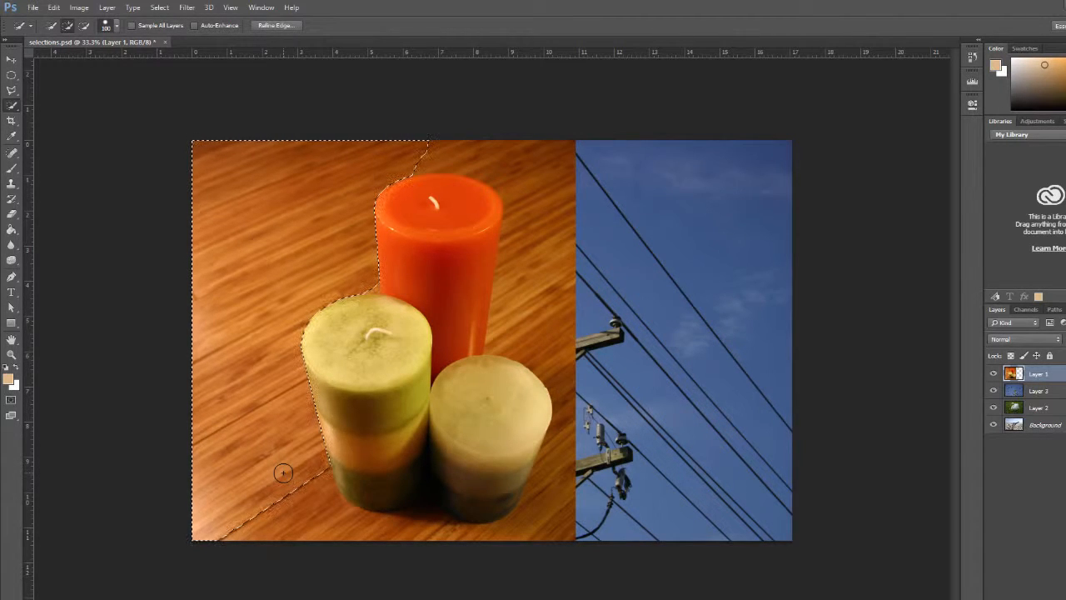
{"action": "key", "text": "Delete"}
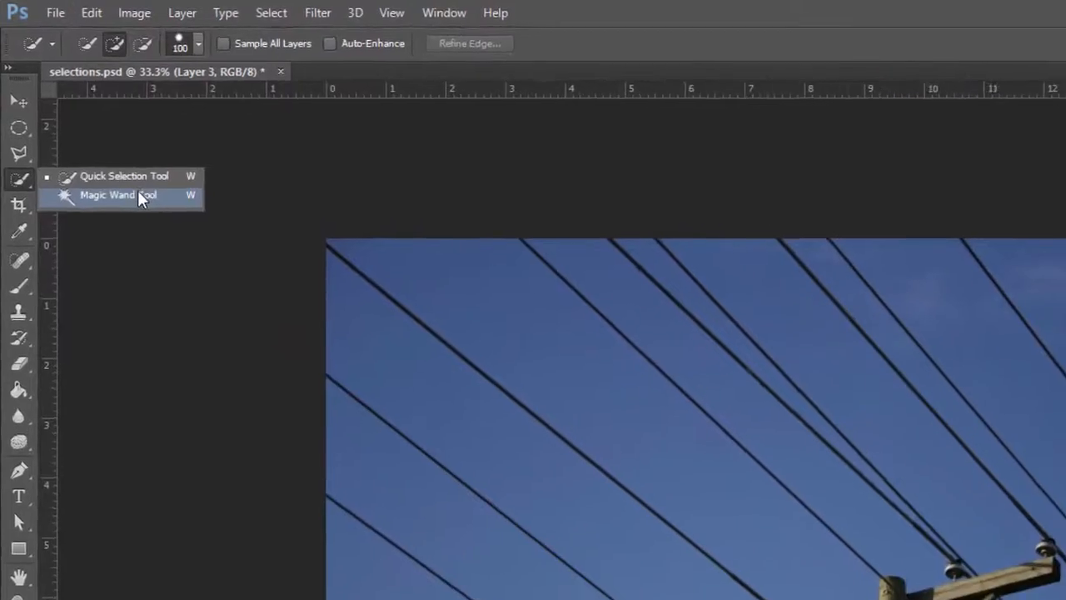
- Select the blue sky around the power lines with the Magic Wand Tool and open its tolerance for editing
{"action": "left_click", "coordinate": [137, 196]}
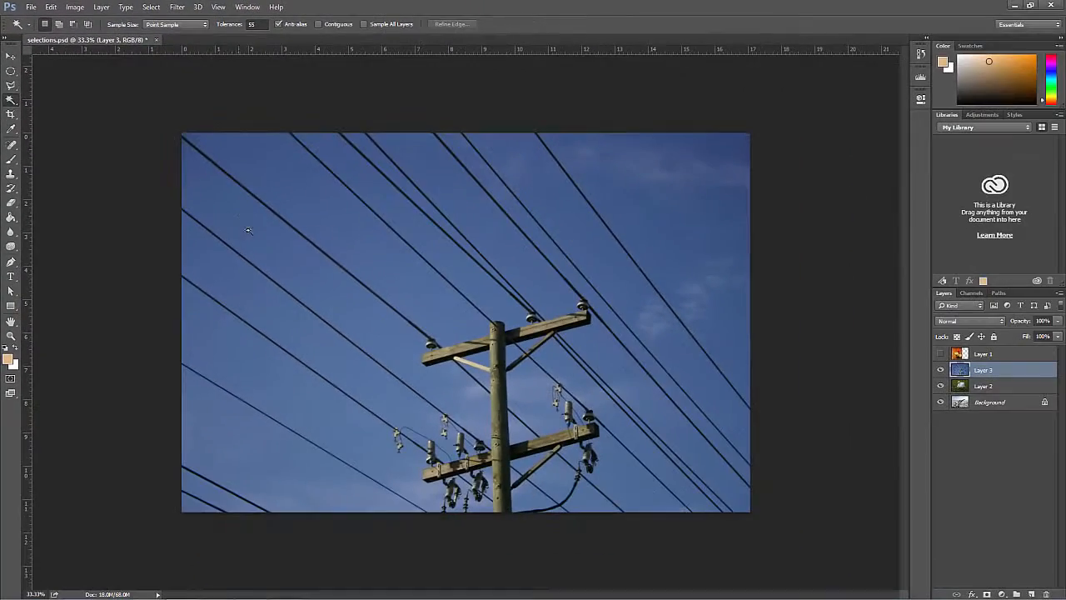
{"action": "left_click", "coordinate": [279, 263]}
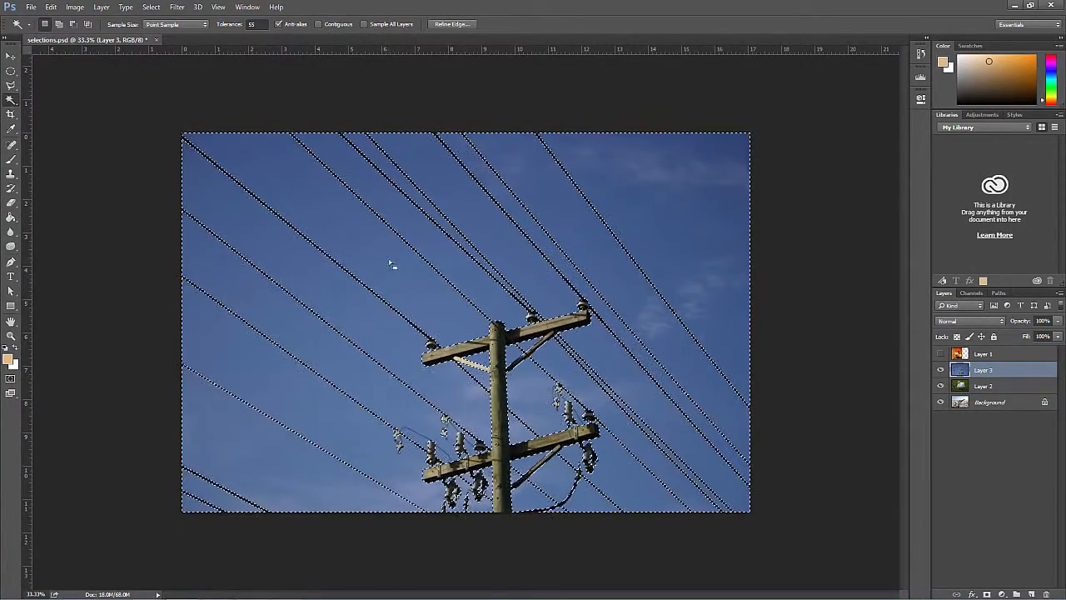
{"action": "double_click", "coordinate": [252, 24]}
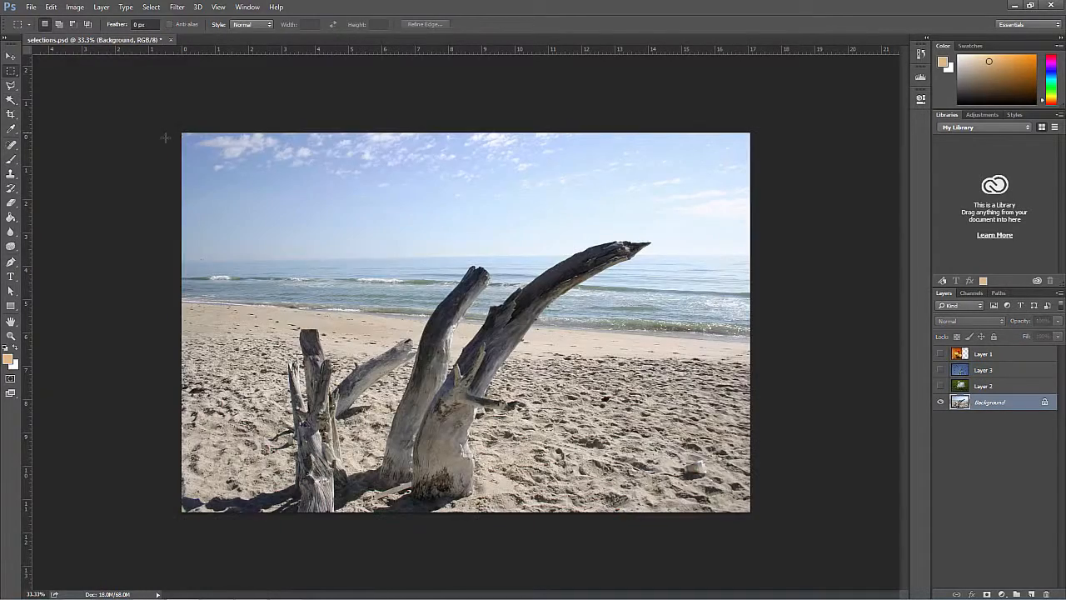
- Select the beach photo's sky with a rectangular marquee, add two overlapping rectangles and subtract a third from the selection
{"action": "left_click_drag", "start_coordinate": [181, 133], "coordinate": [890, 238]}
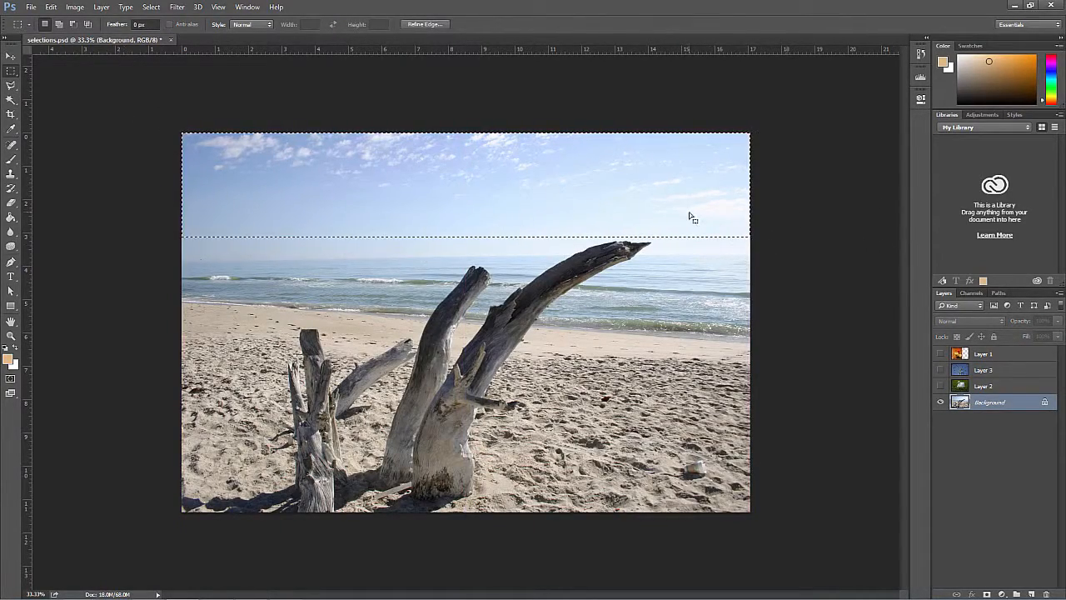
{"action": "left_click_drag", "start_coordinate": [185, 204], "coordinate": [336, 288]}
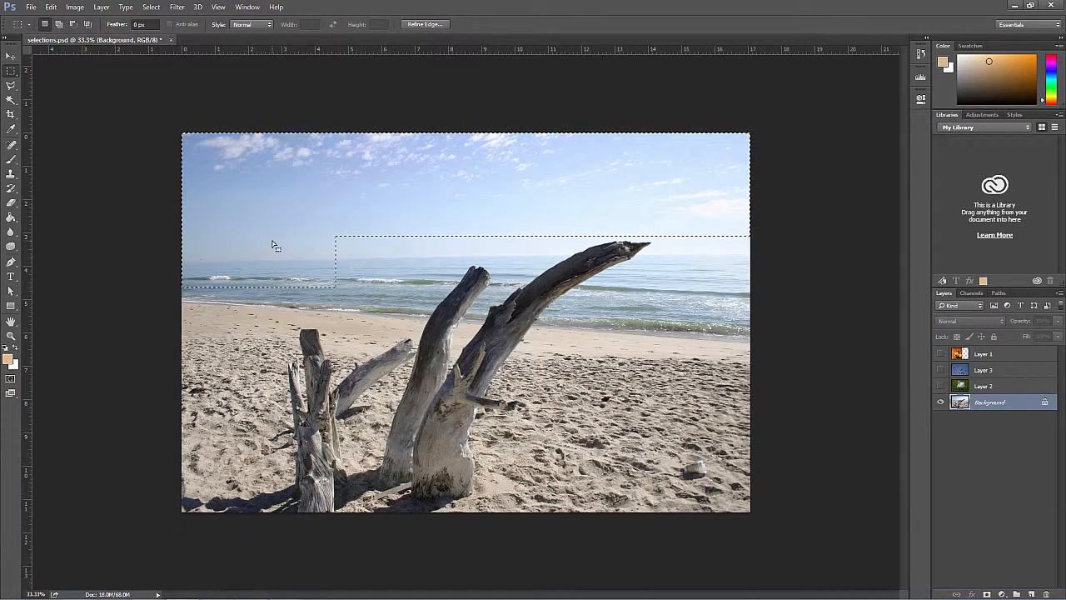
{"action": "left_click_drag", "start_coordinate": [280, 216], "coordinate": [386, 290]}
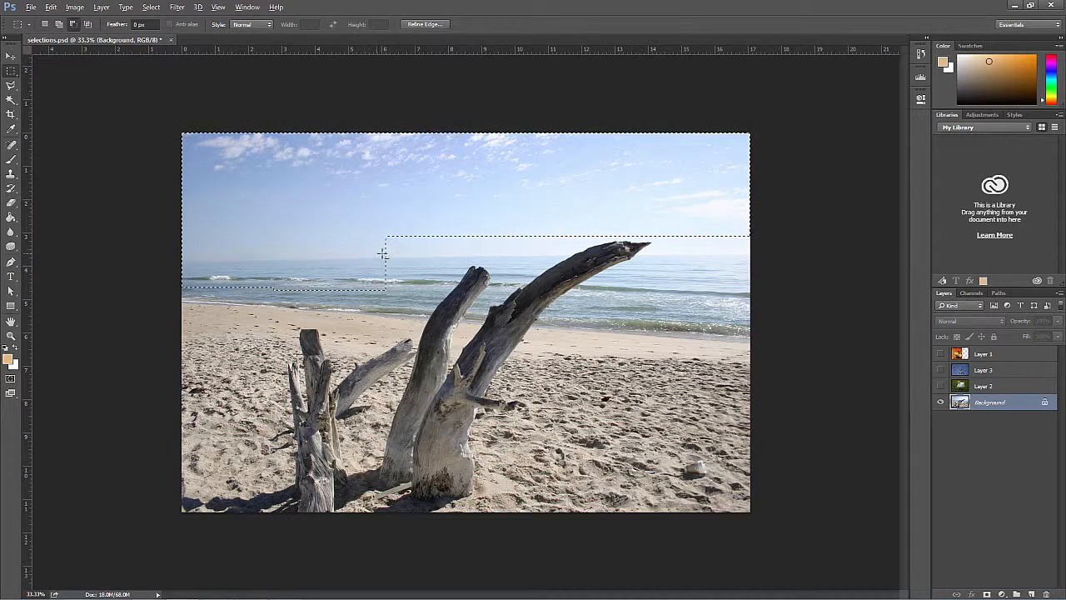
{"action": "left_click_drag", "start_coordinate": [413, 269], "coordinate": [310, 201]}
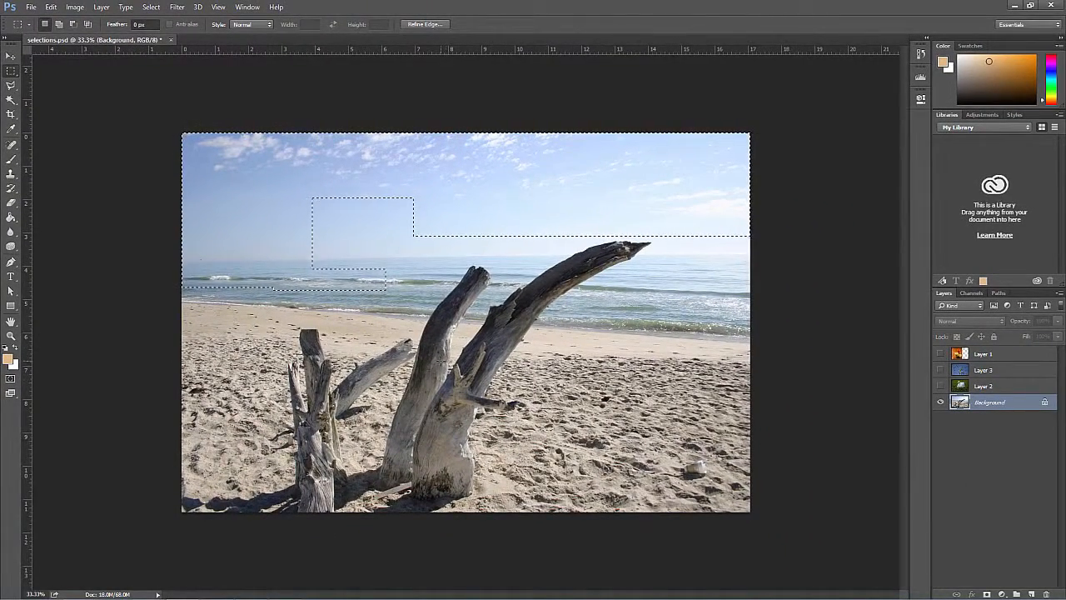
- Clear the rectangular selection and select the sky above the beach with the Quick Selection Tool
{"action": "key", "text": "ctrl+d"}
{"action": "key", "text": "w"}
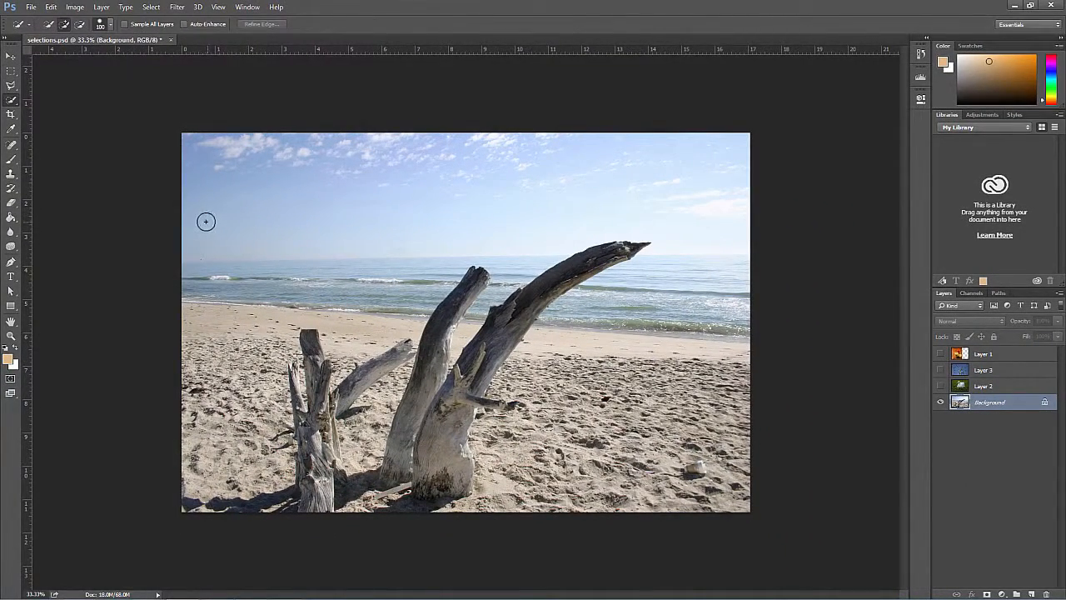
{"action": "mouse_move", "coordinate": [223, 219]}
{"action": "left_mouse_down"}
{"action": "mouse_move", "coordinate": [656, 210]}
{"action": "mouse_move", "coordinate": [346, 244]}
{"action": "left_mouse_up"}
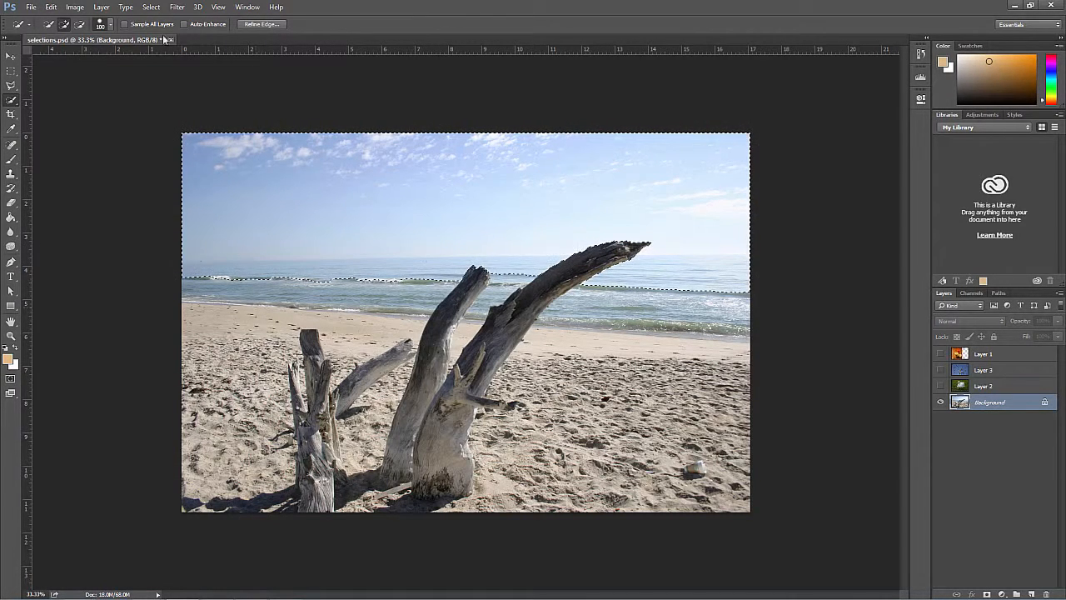
- Feather the sky selection with a radius of 5 pixels
{"action": "left_click", "coordinate": [149, 8]}
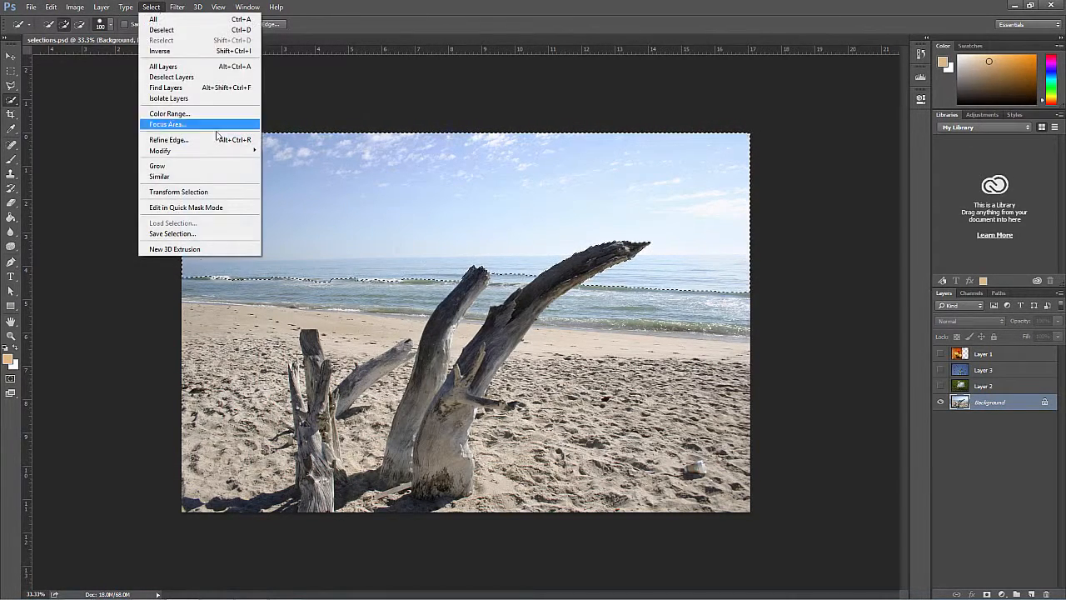
{"action": "mouse_move", "coordinate": [212, 152]}
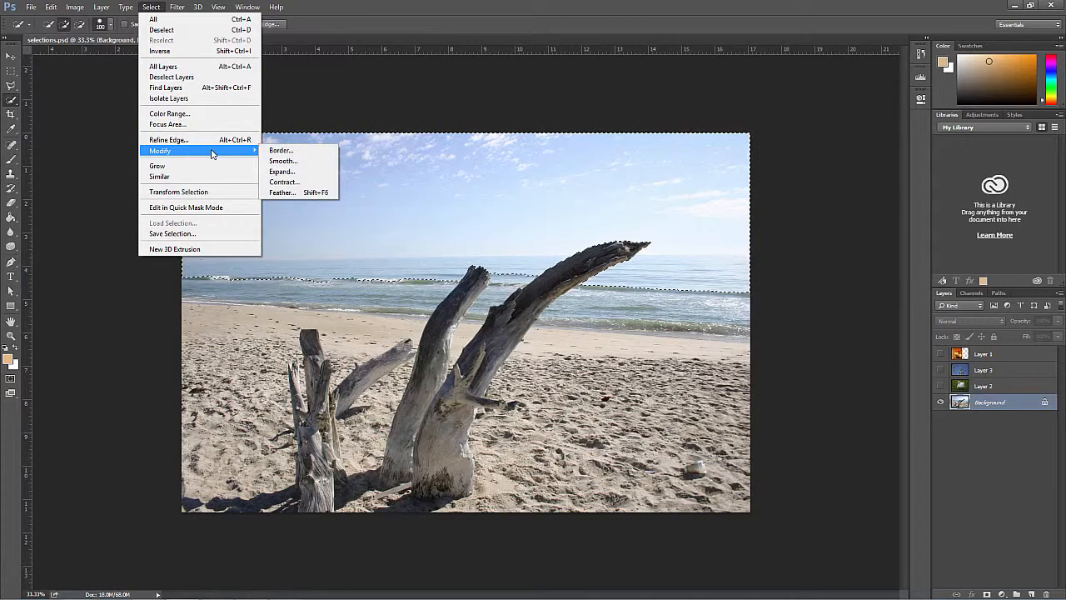
{"action": "left_click", "coordinate": [297, 192]}
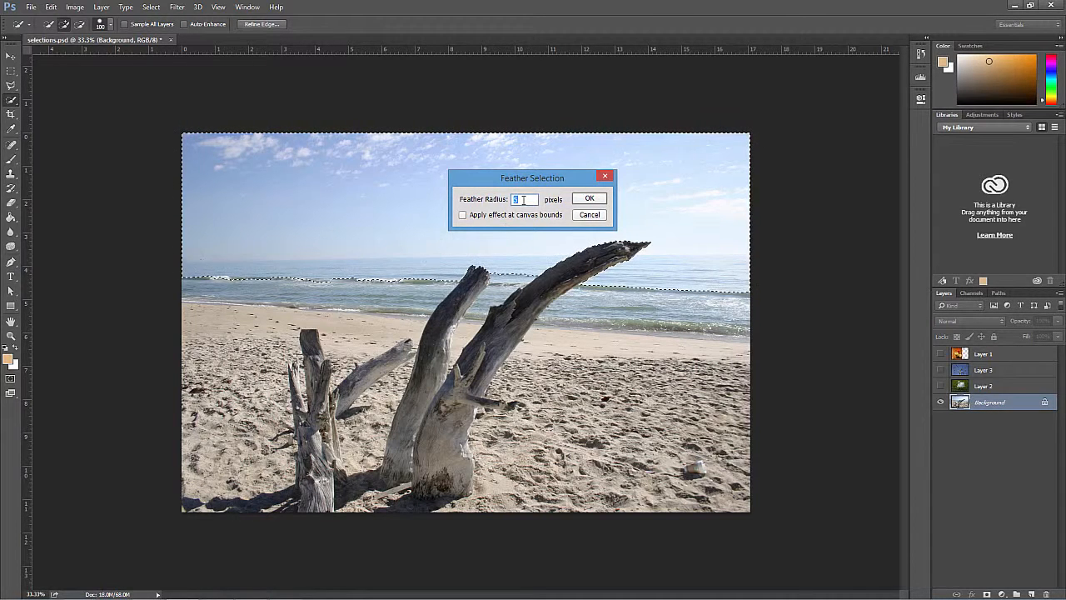
{"action": "left_click", "coordinate": [588, 199]}
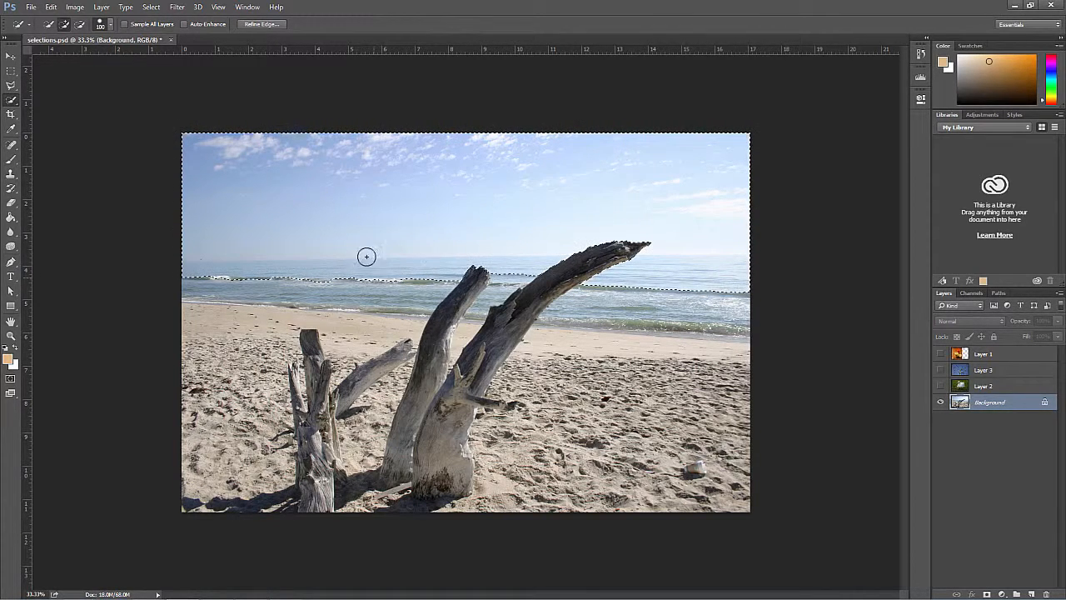
- View the Refine Edge settings for the sky selection and close them without applying anything
{"action": "left_click", "coordinate": [145, 8]}
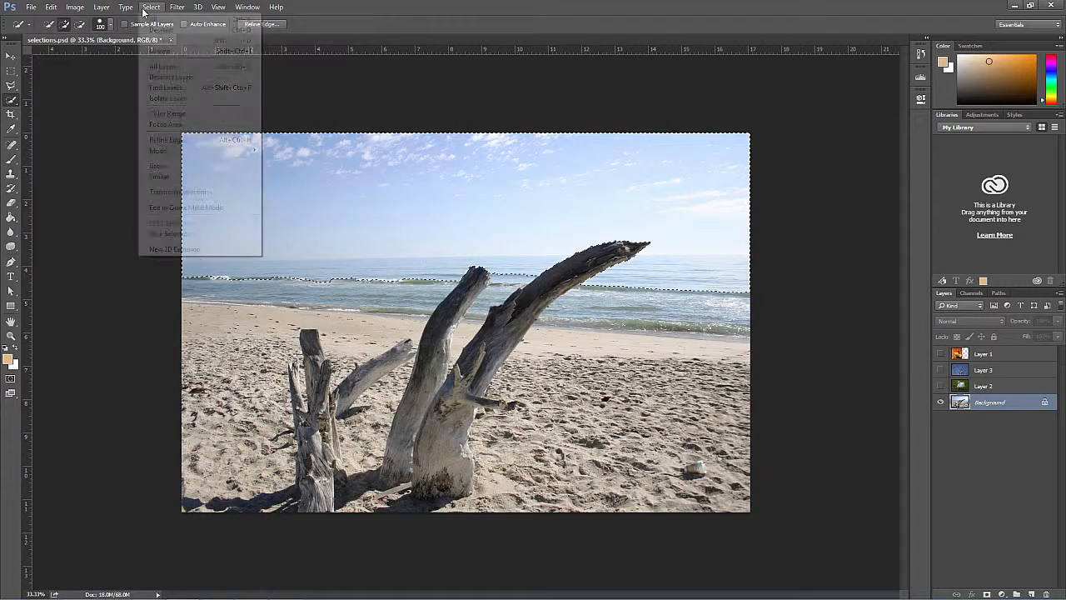
{"action": "left_click", "coordinate": [189, 140]}
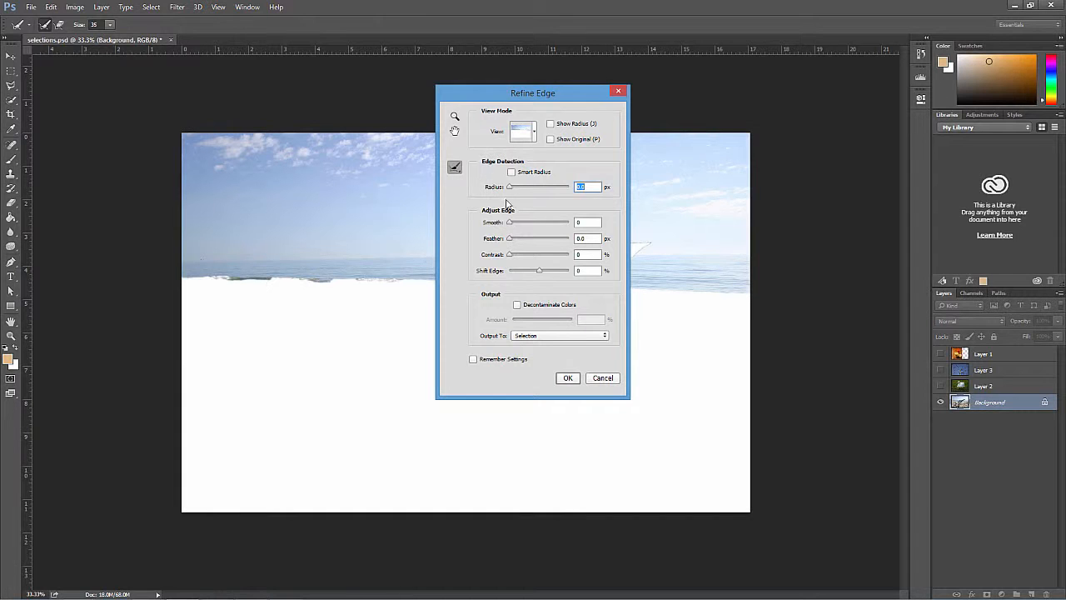
{"action": "key", "text": "Escape"}
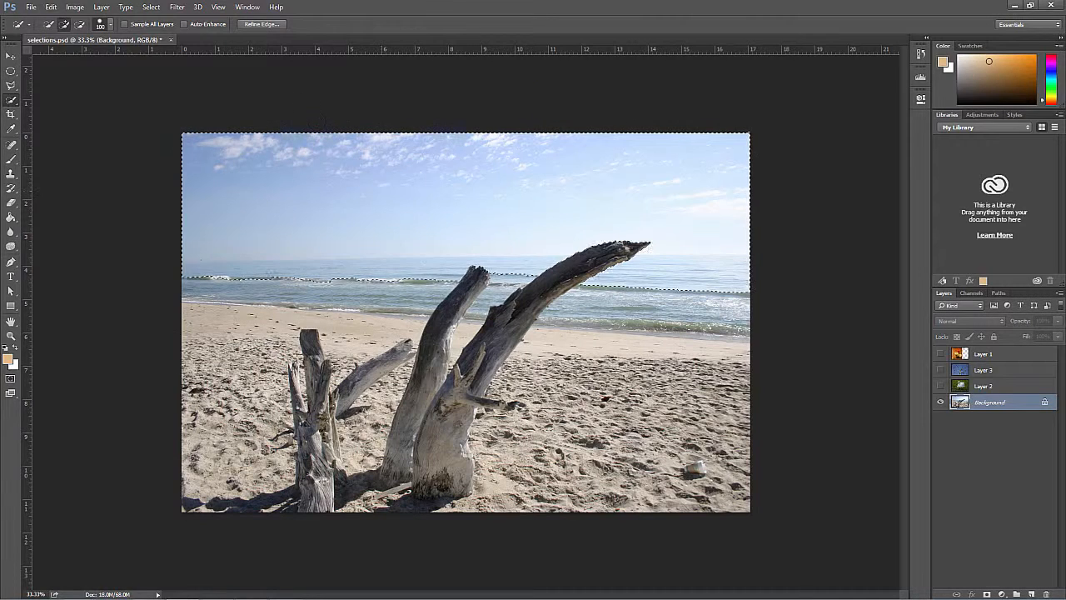
- Try transforming the sky selection by stretching its lower edge to about 109% height and rotating it about -3.6°, and cancel the transform
{"action": "left_click", "coordinate": [151, 8]}
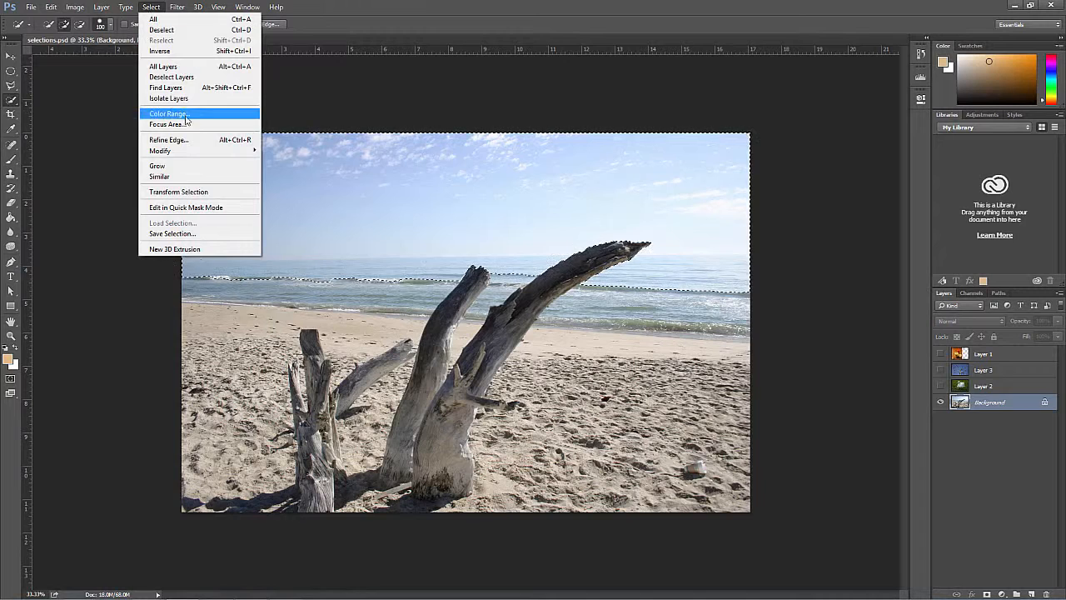
{"action": "left_click", "coordinate": [185, 191]}
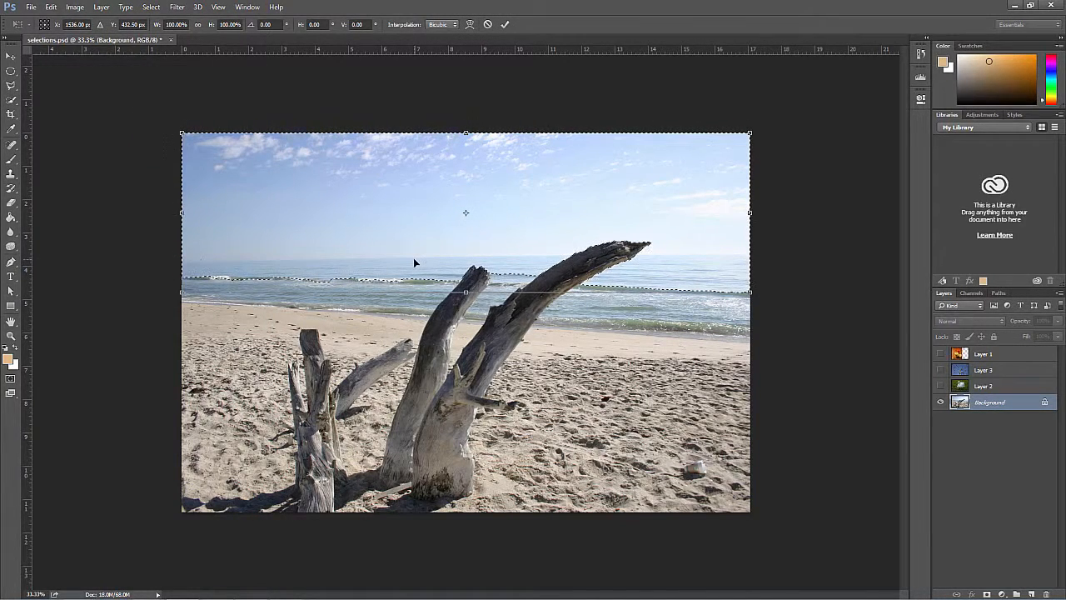
{"action": "left_click_drag", "start_coordinate": [466, 292], "coordinate": [465, 305]}
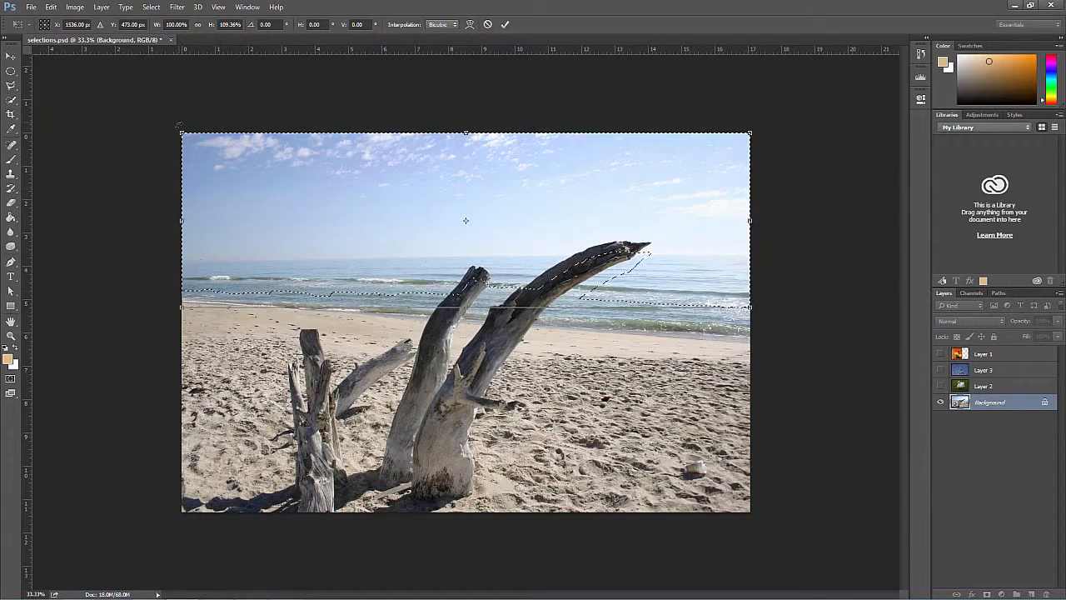
{"action": "left_click_drag", "start_coordinate": [175, 130], "coordinate": [147, 169]}
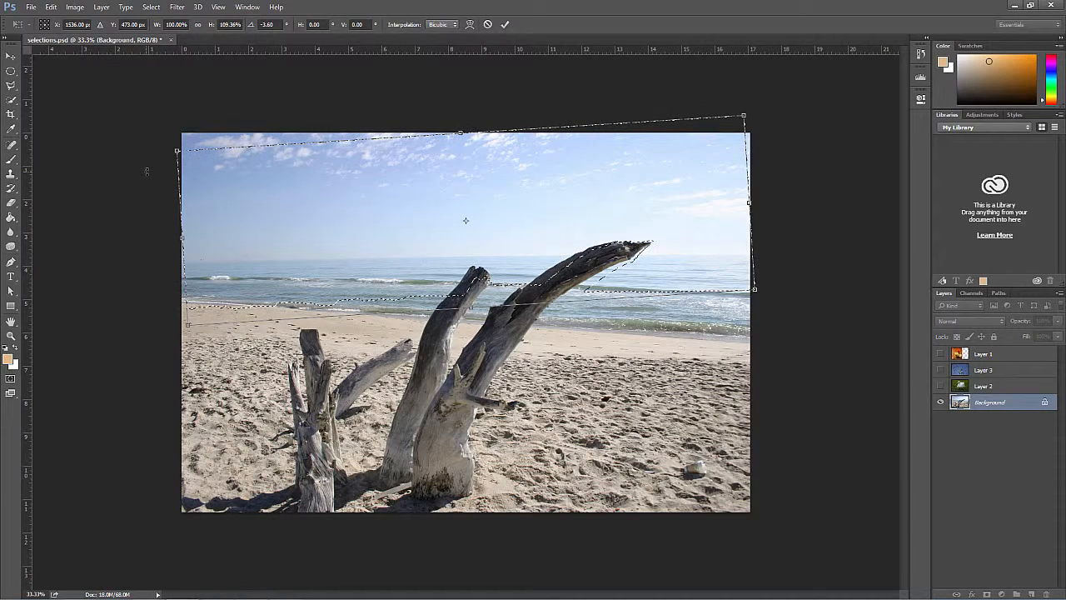
{"action": "key", "text": "Escape"}
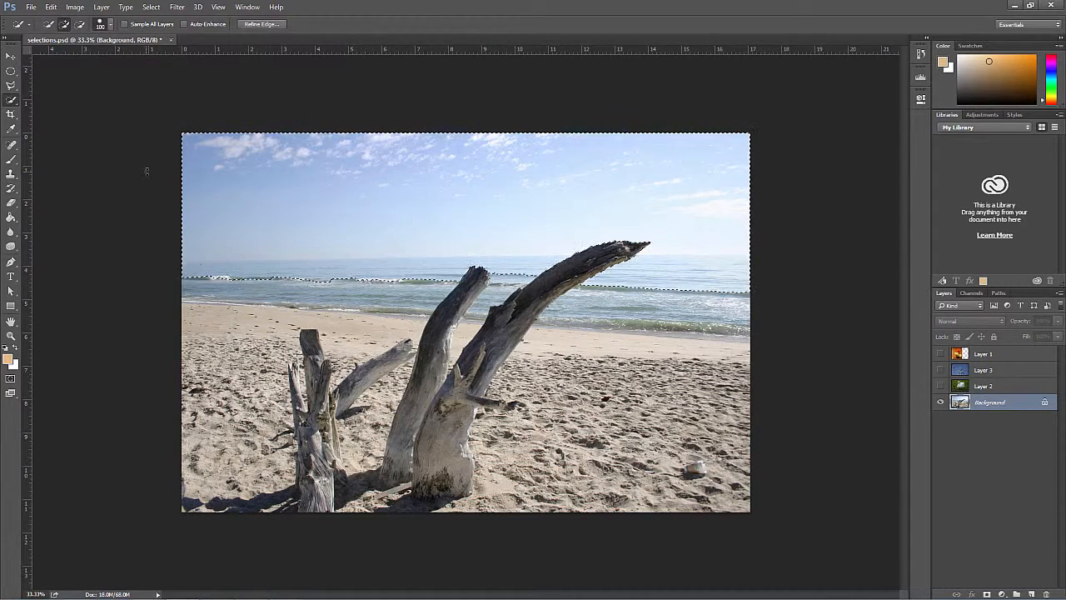
- Invert the sky selection to cover the beach and driftwood, and view the Save Selection options without saving
{"action": "left_click", "coordinate": [152, 8]}
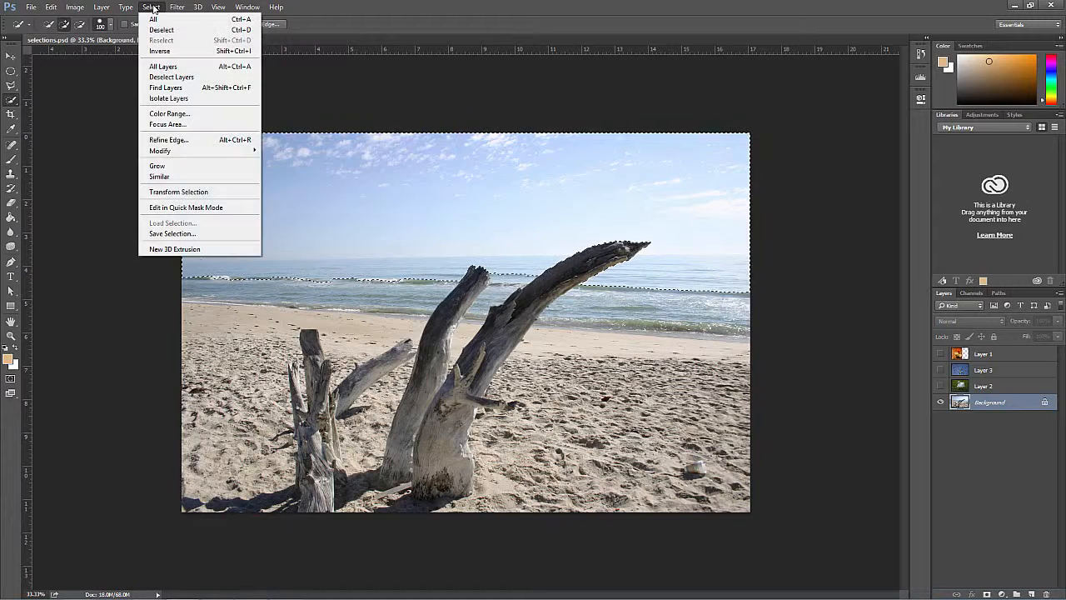
{"action": "left_click", "coordinate": [164, 49]}
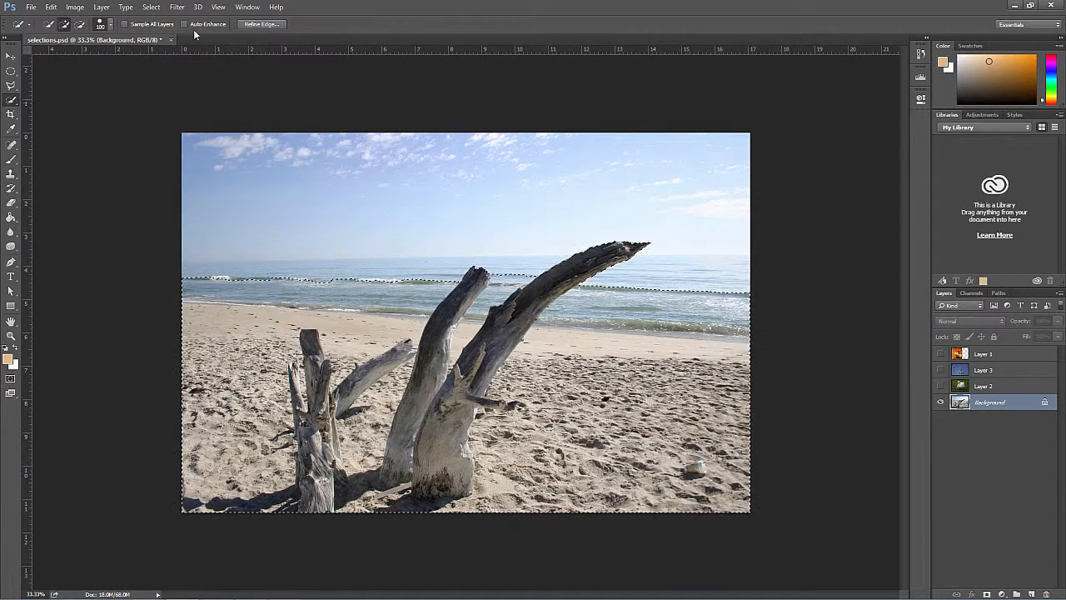
{"action": "left_click", "coordinate": [151, 8]}
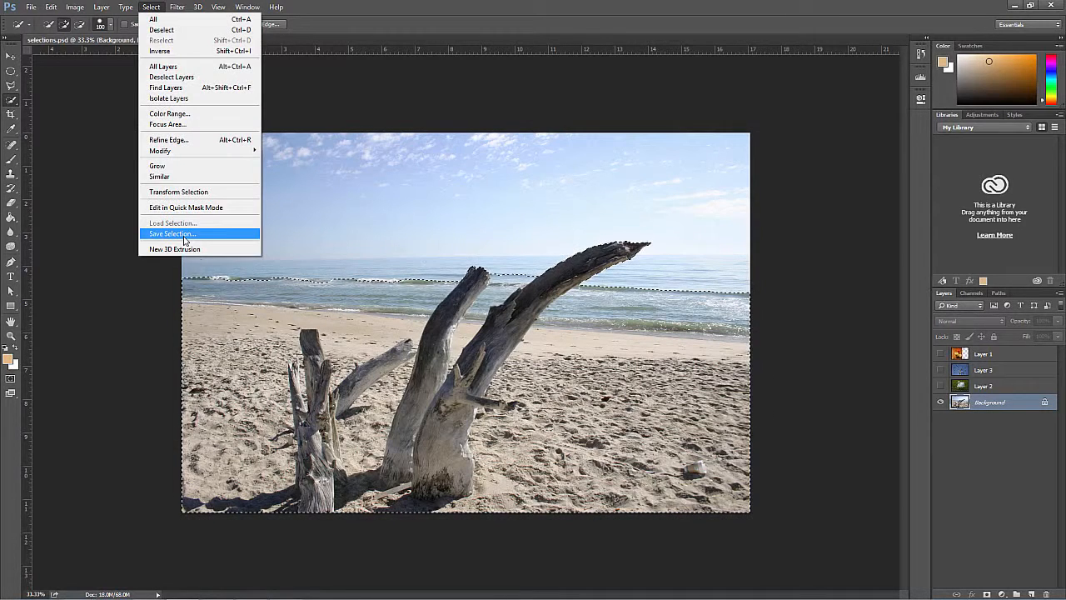
{"action": "left_click", "coordinate": [184, 234]}
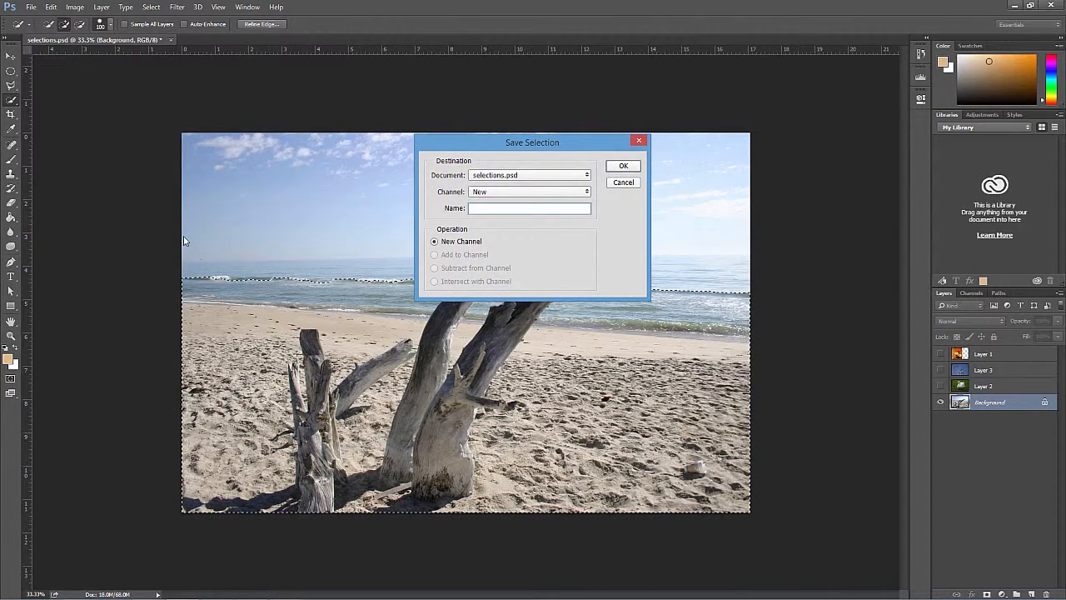
{"action": "left_click", "coordinate": [623, 184]}
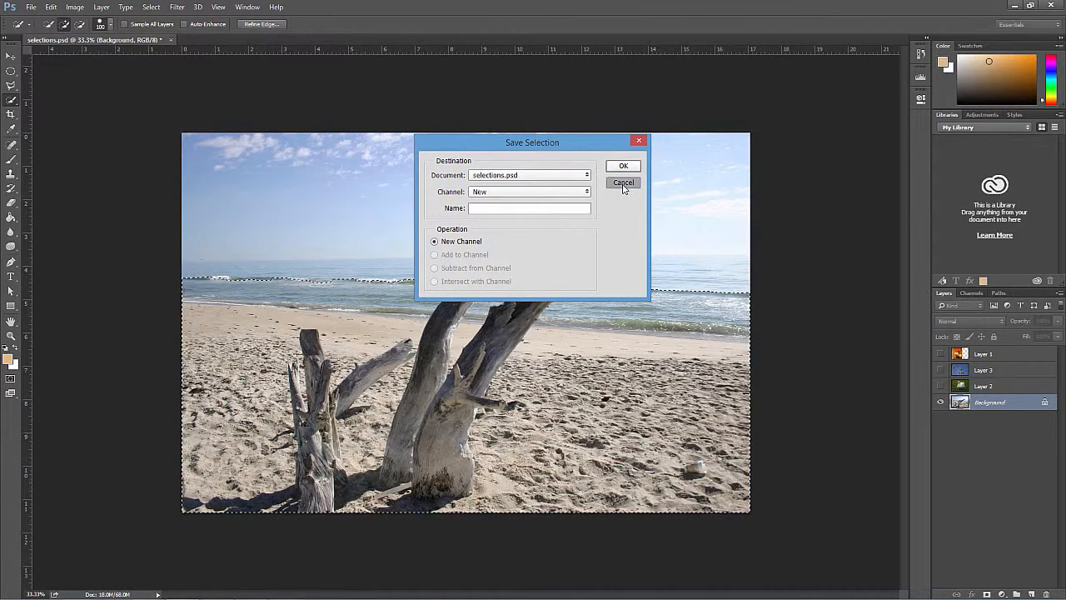